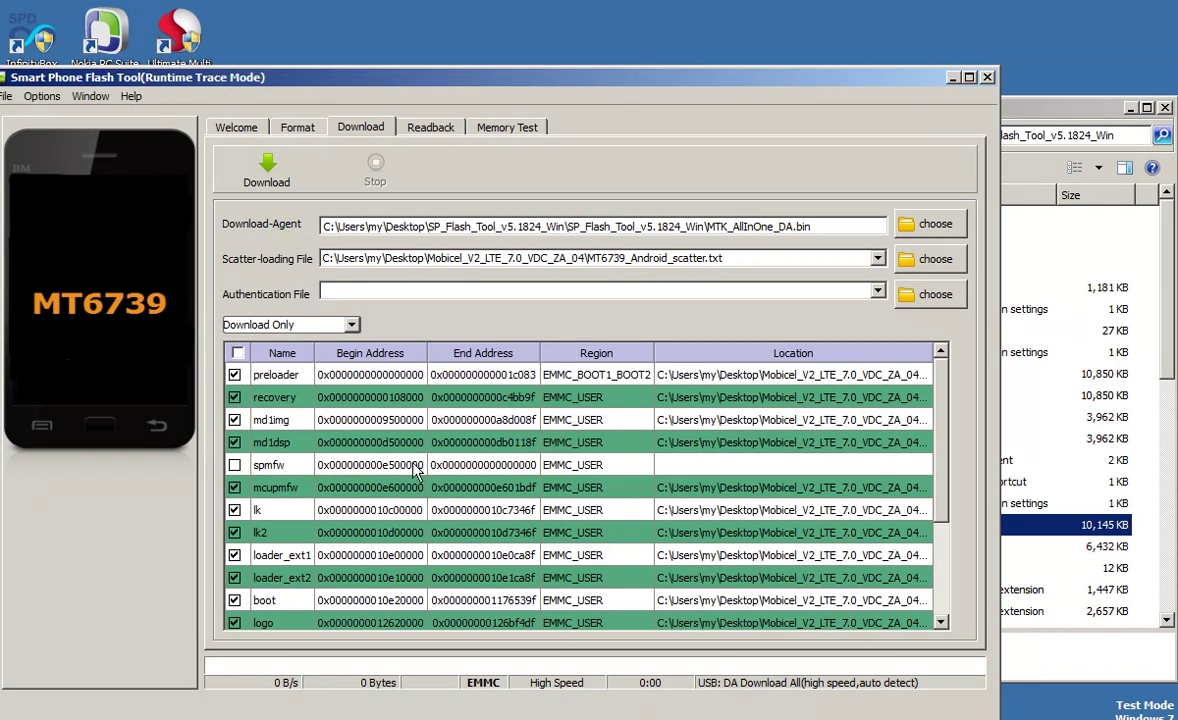
Deselect all partitions in the download list and select only userdata, cache and system for flashing.
click(238, 353)
scroll(310, 535, down, 2)
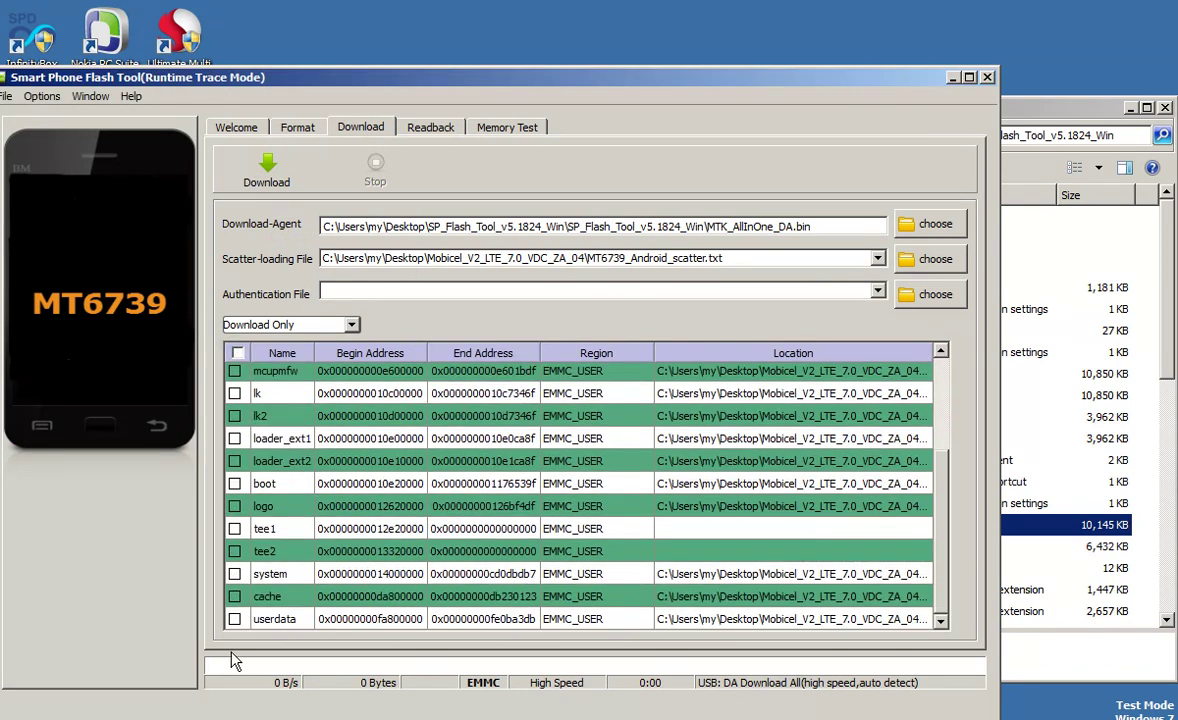
click(234, 619)
click(234, 596)
click(234, 574)
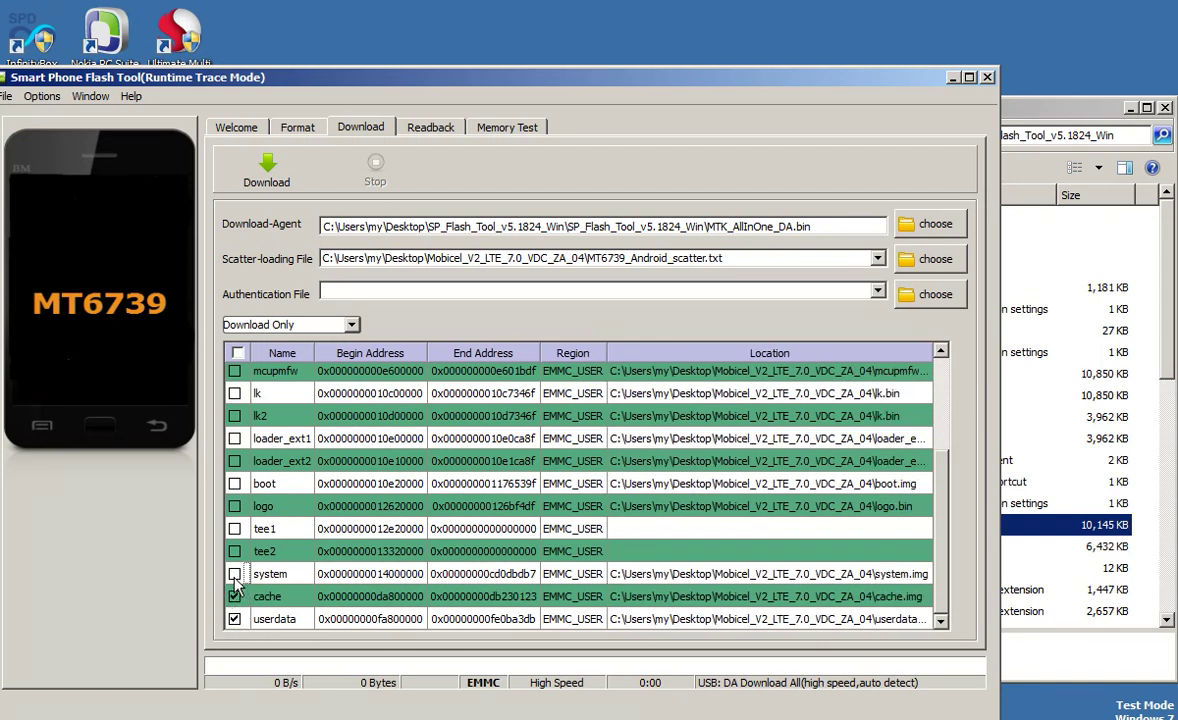
scroll(283, 427, up, 2)
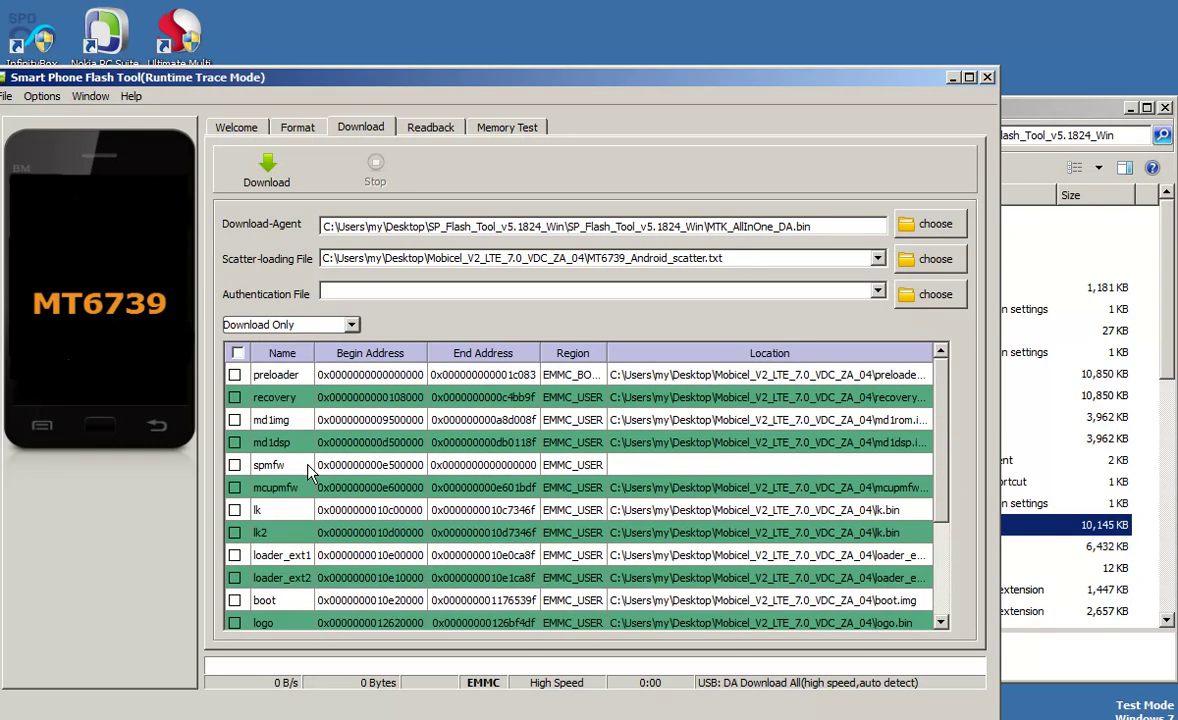
Try to flash the selected partitions with the MTK_AllInOne_DA.bin download agent and dismiss the resulting message.
scroll(283, 427, down, 2)
click(264, 184)
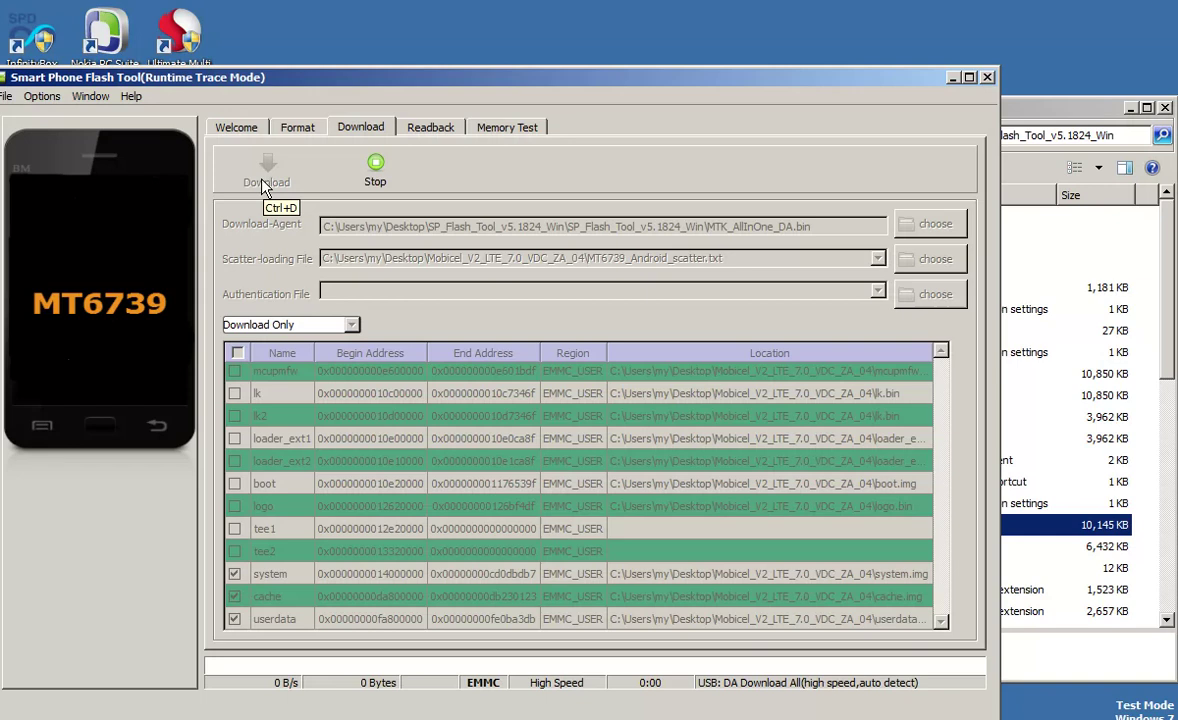
drag(348, 82, 403, 78)
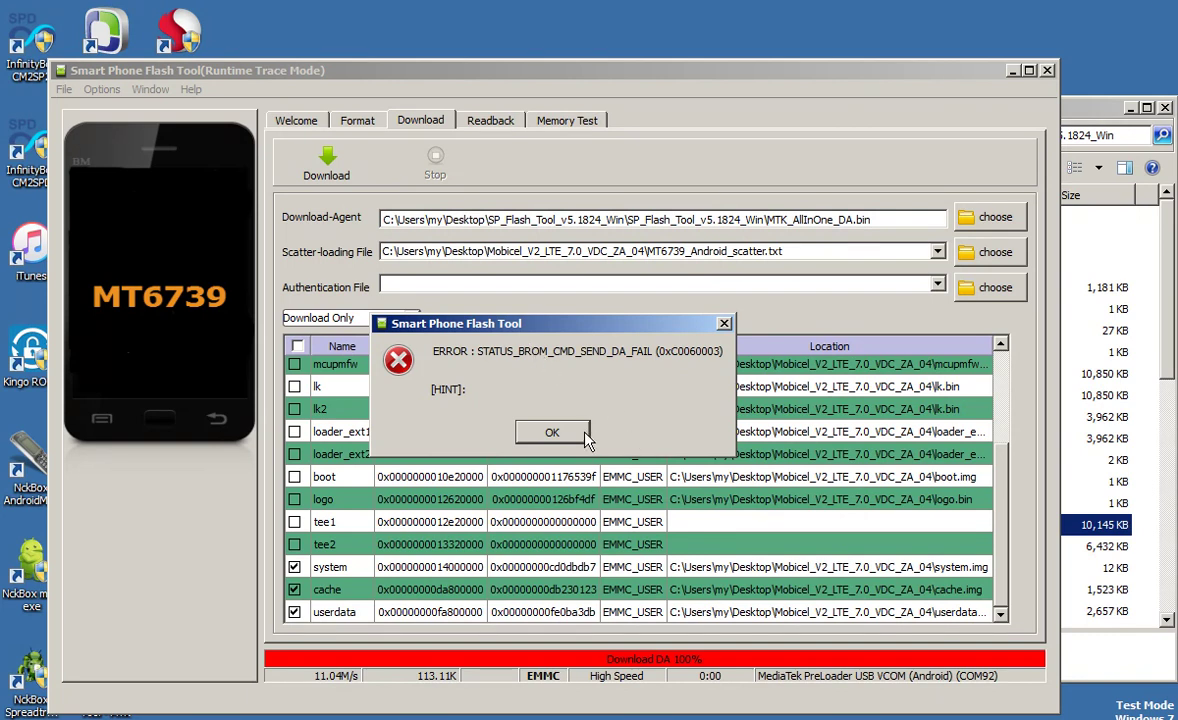
click(553, 431)
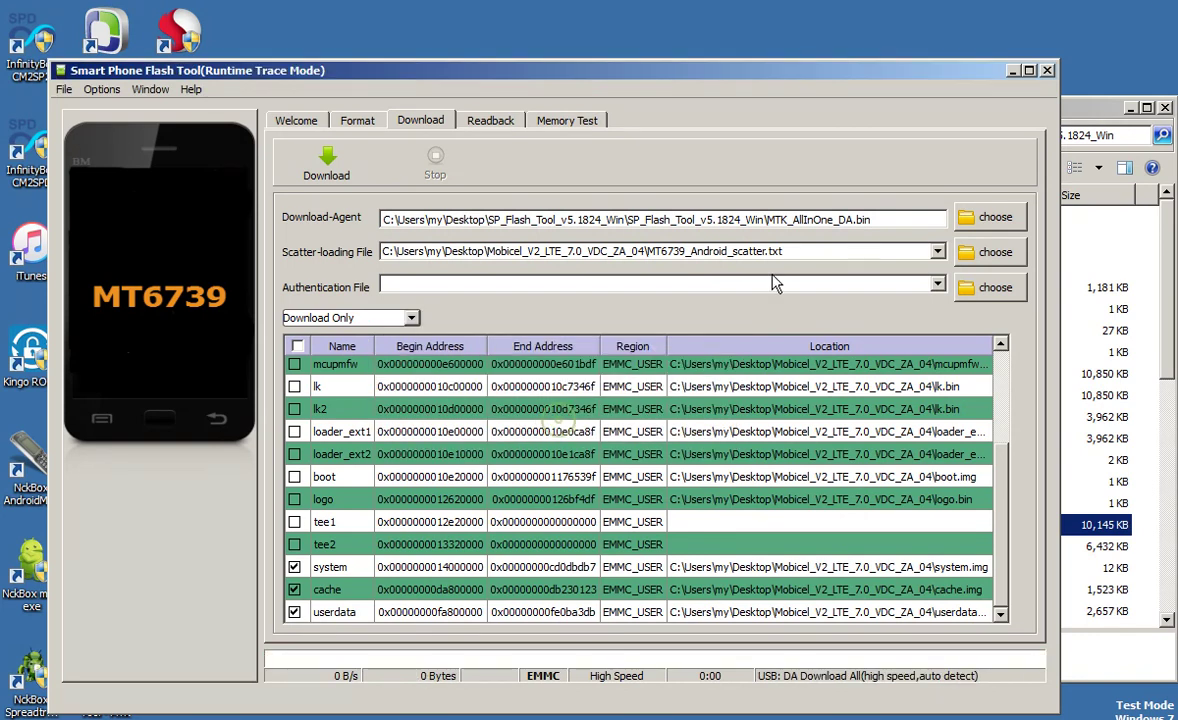
Load DA_PL.bin from the Mobicel_V2_LTE_7.0_VDC_ZA_04 desktop folder as the download agent and start flashing the selected partitions.
click(985, 217)
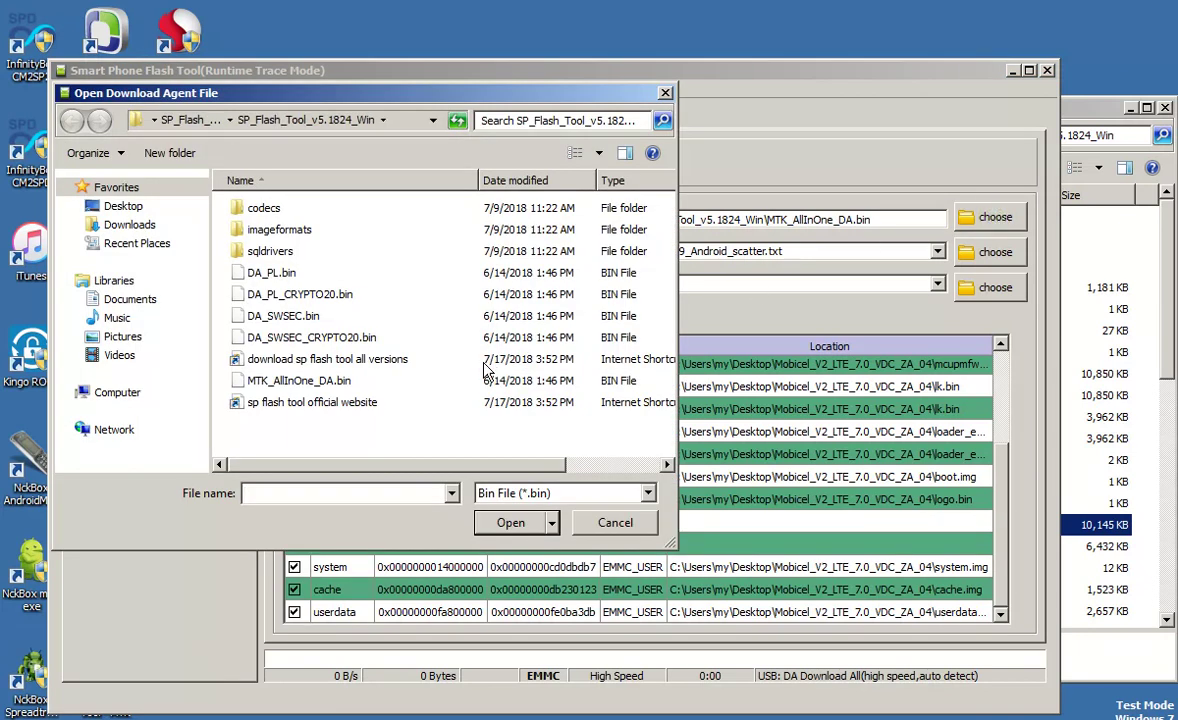
click(272, 270)
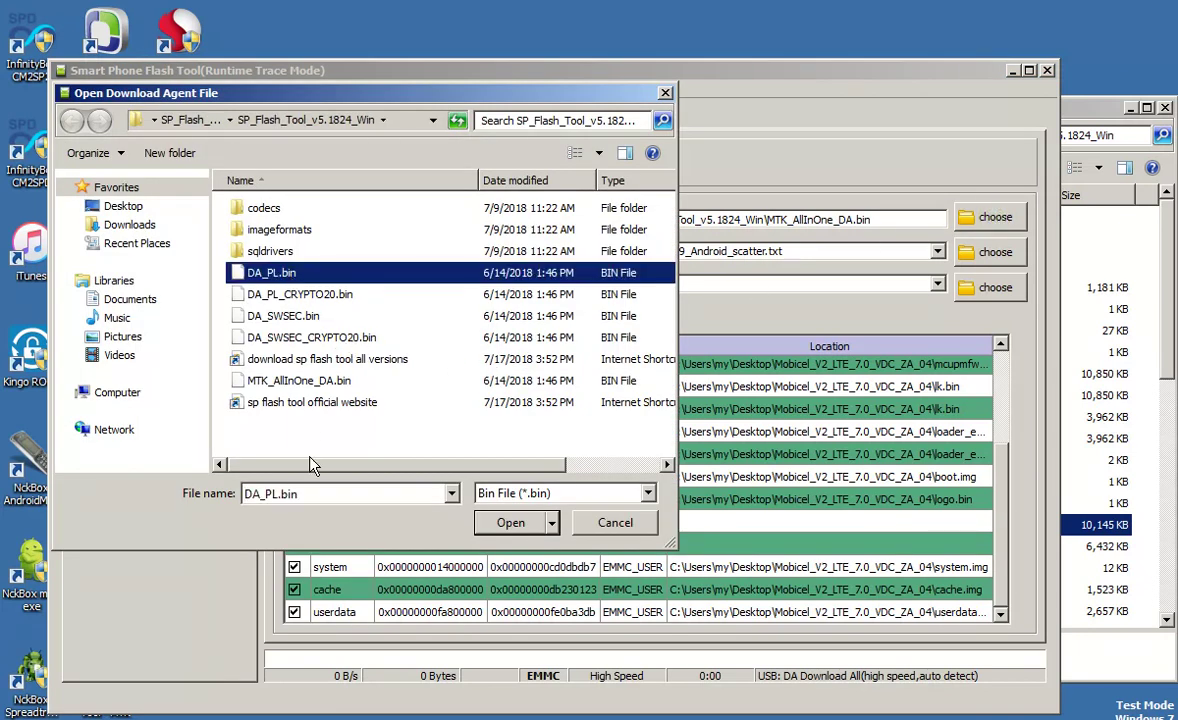
right_click(305, 494)
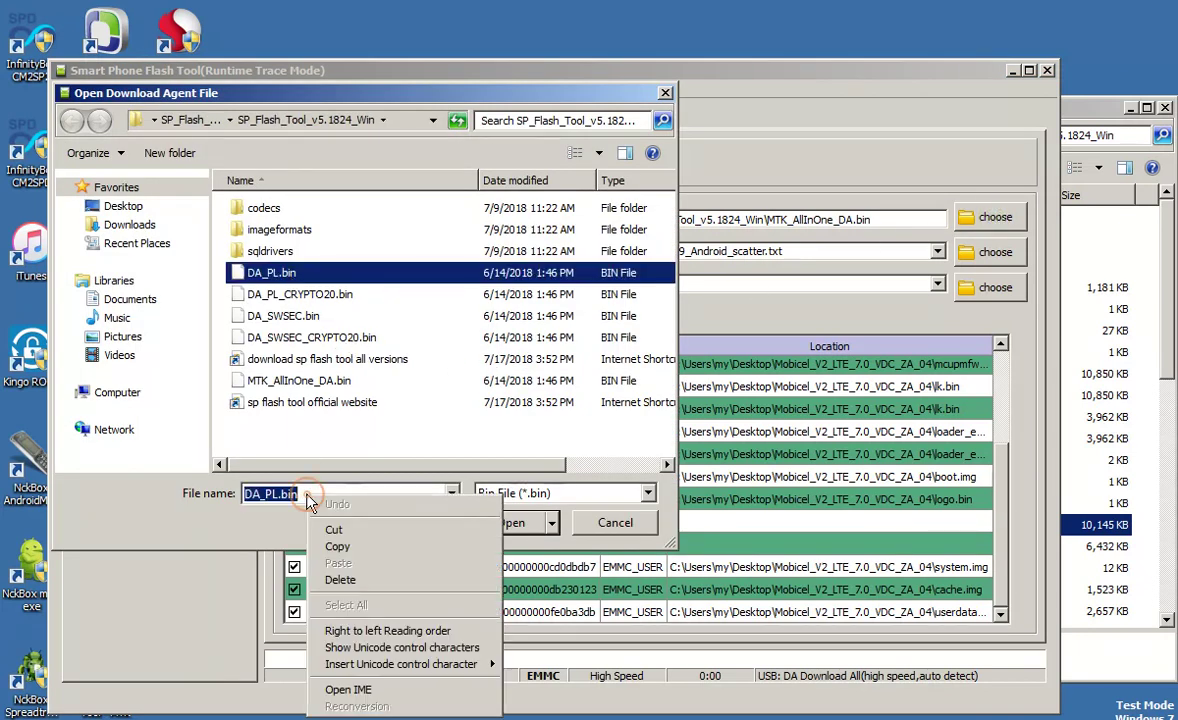
click(123, 206)
double_click(319, 402)
click(262, 207)
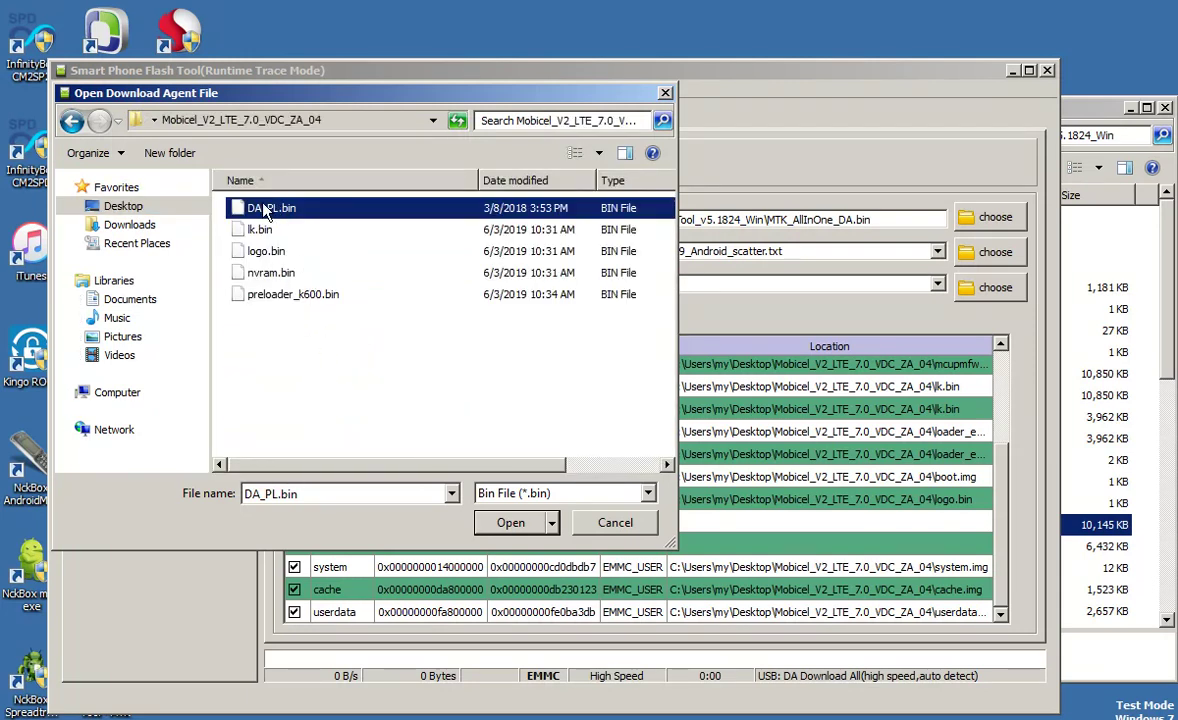
double_click(266, 208)
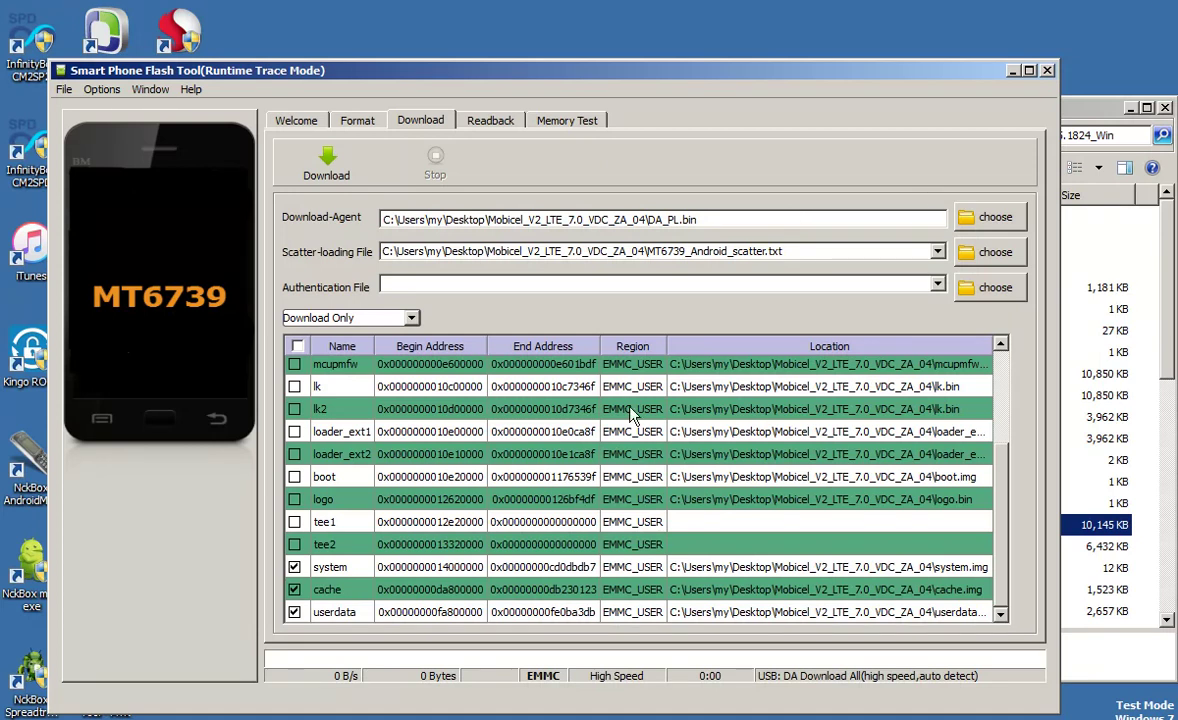
click(350, 172)
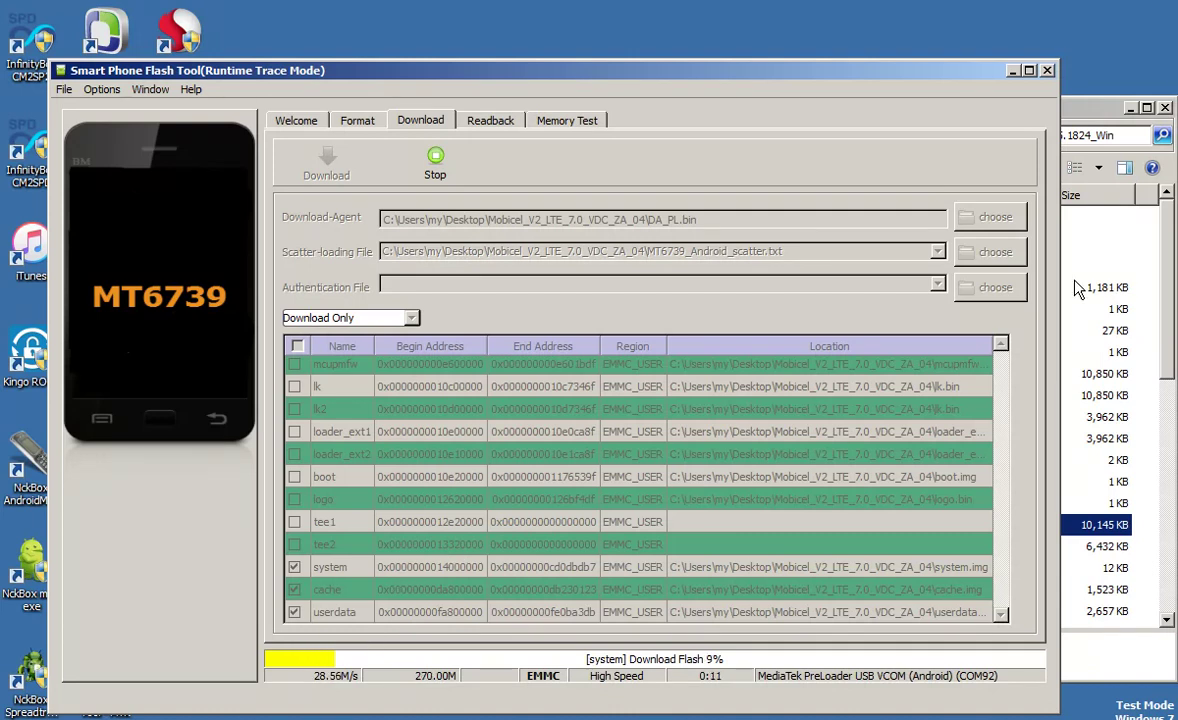
Close the SP_Flash_Tool_v5.1824_Win folder window and move the flash tool window clear of the desktop icons.
click(1085, 107)
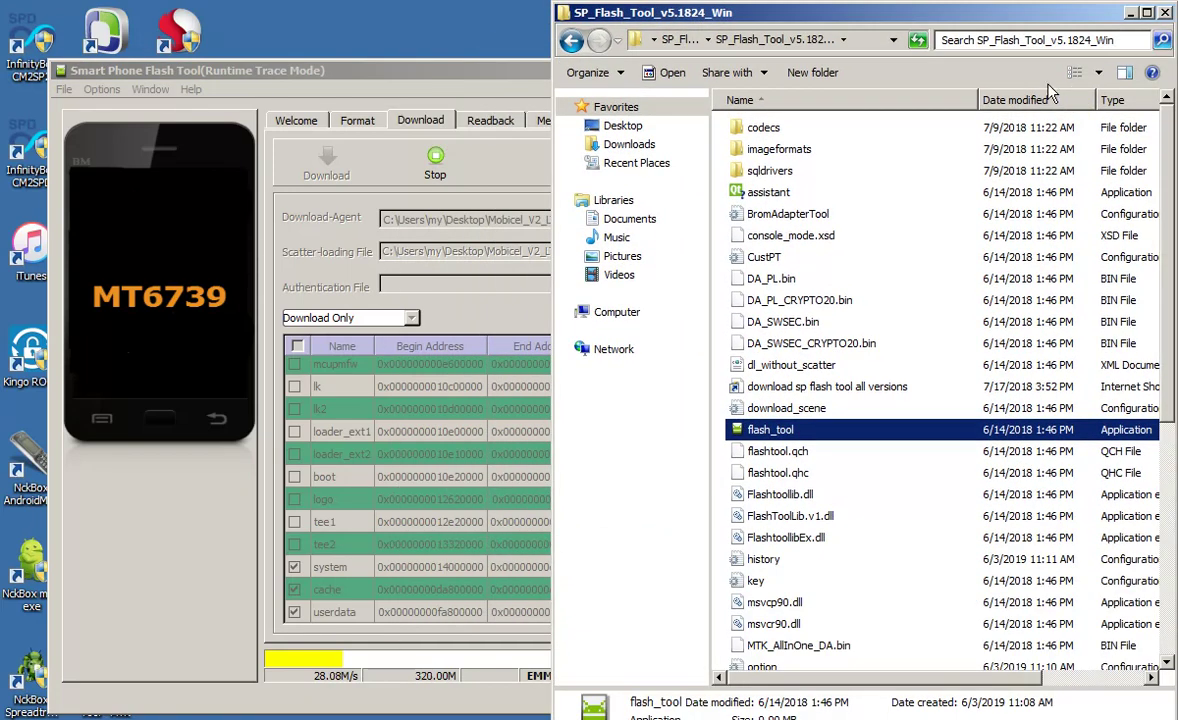
right_click(914, 19)
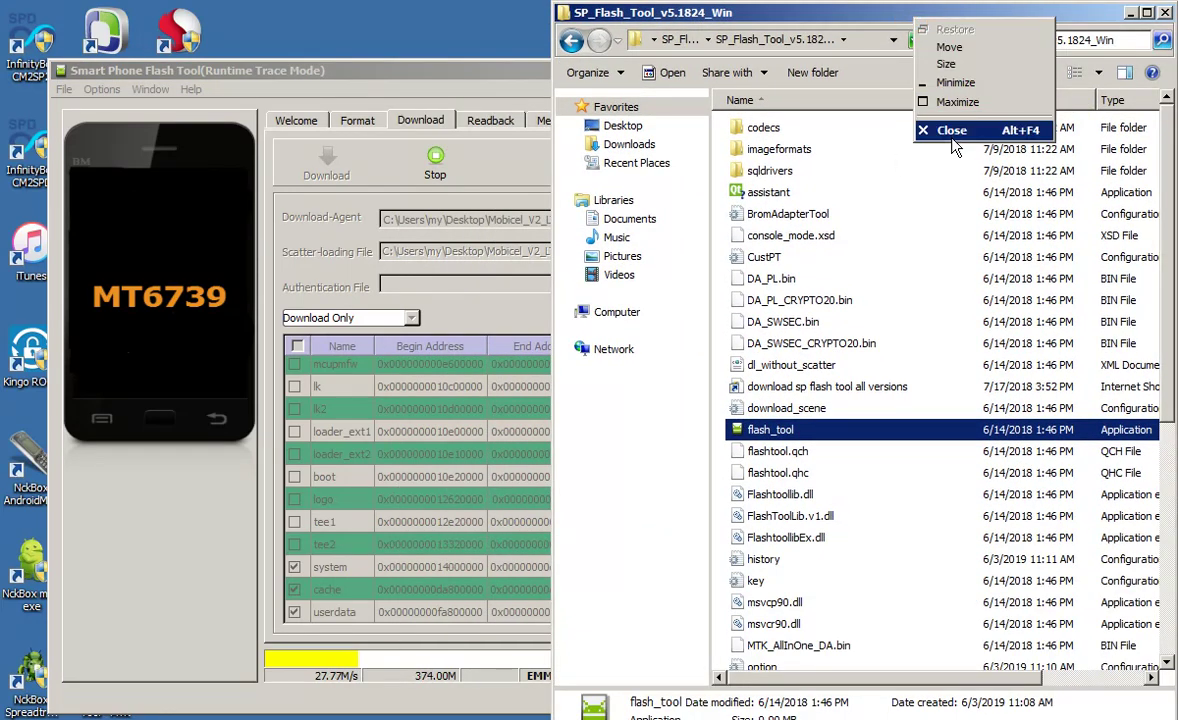
click(953, 132)
drag(565, 71, 686, 33)
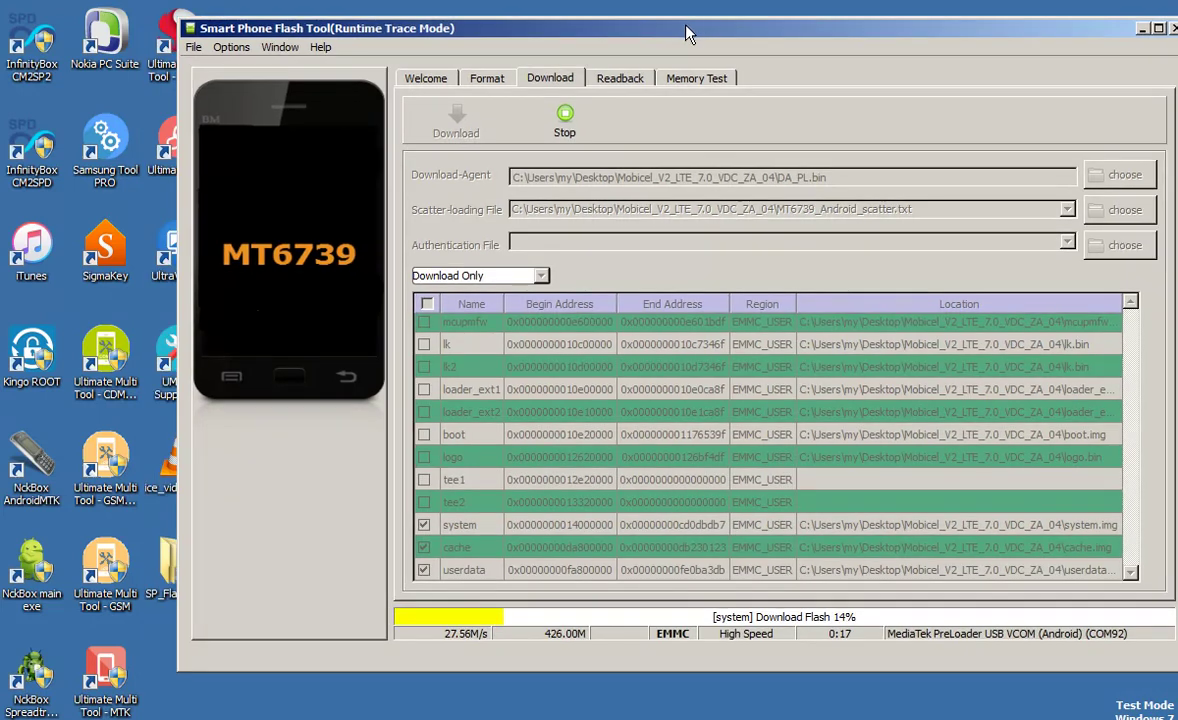
drag(447, 22, 484, 14)
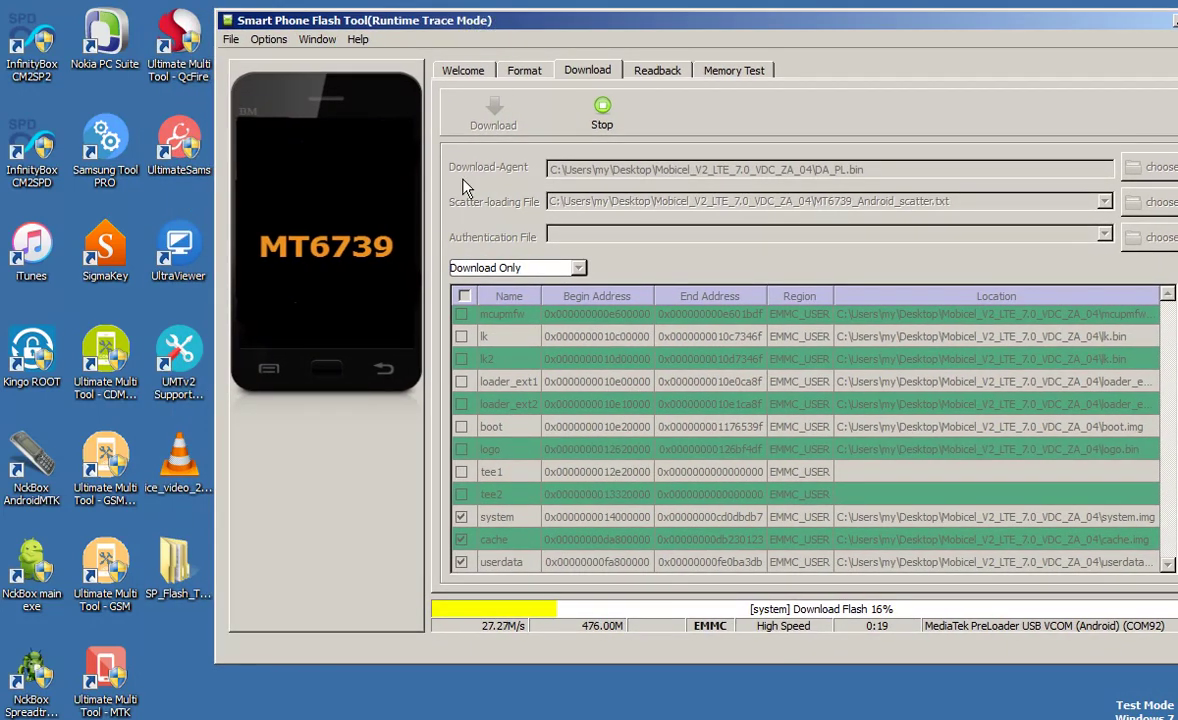
Place the Mobicel firmware folder below the SP Flash Tool folder among the desktop icons, moving the flash tool window aside and back.
drag(478, 25, 700, 256)
drag(340, 484, 180, 672)
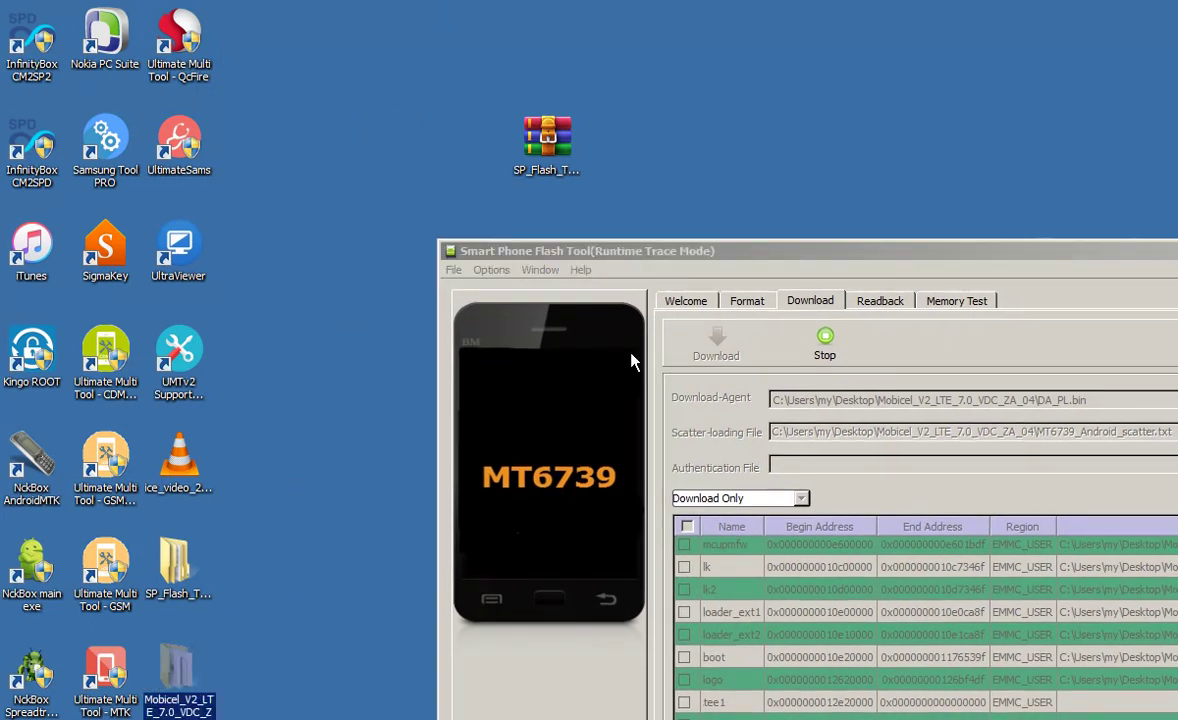
click(607, 245)
drag(613, 257, 428, 43)
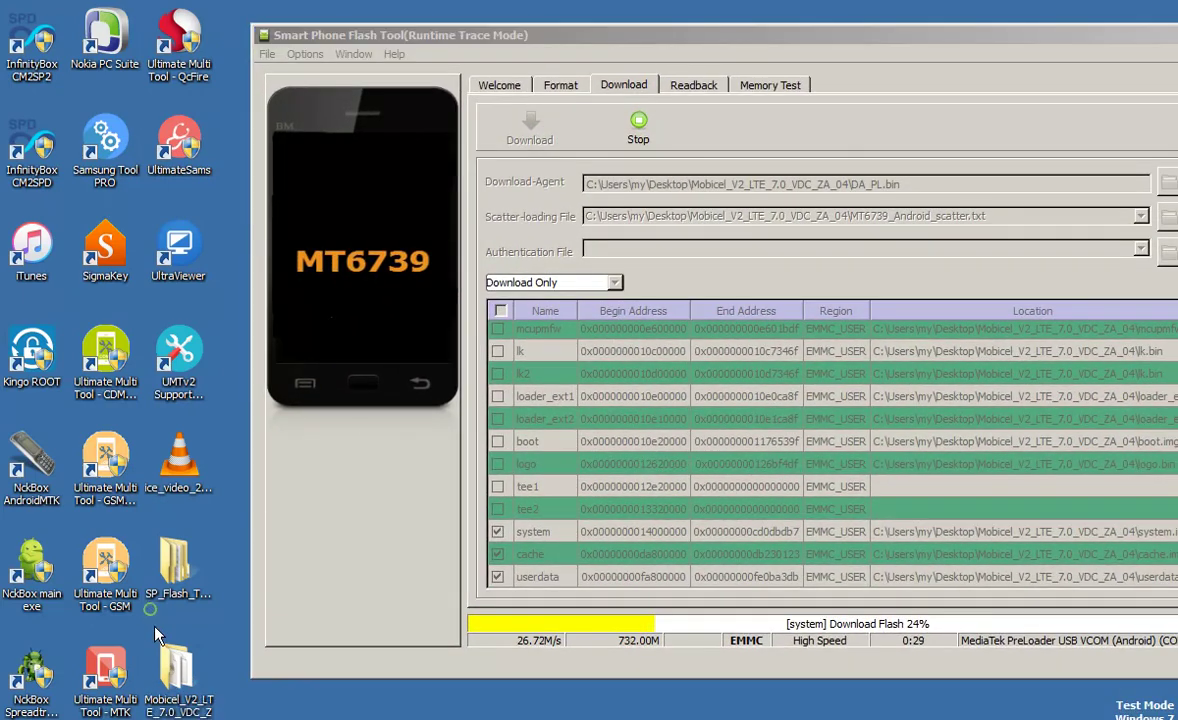
Examine the files in the Mobicel_V2_LTE_7.0_VDC_ZA_04 folder and close its window.
double_click(208, 664)
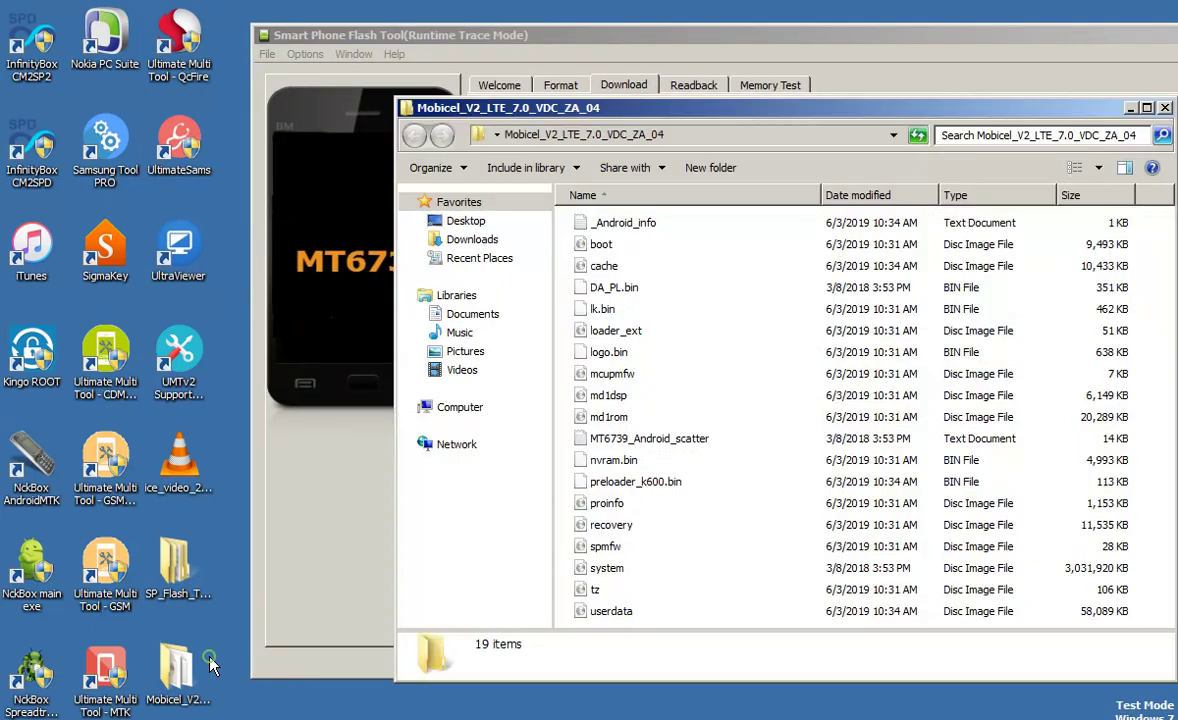
click(751, 377)
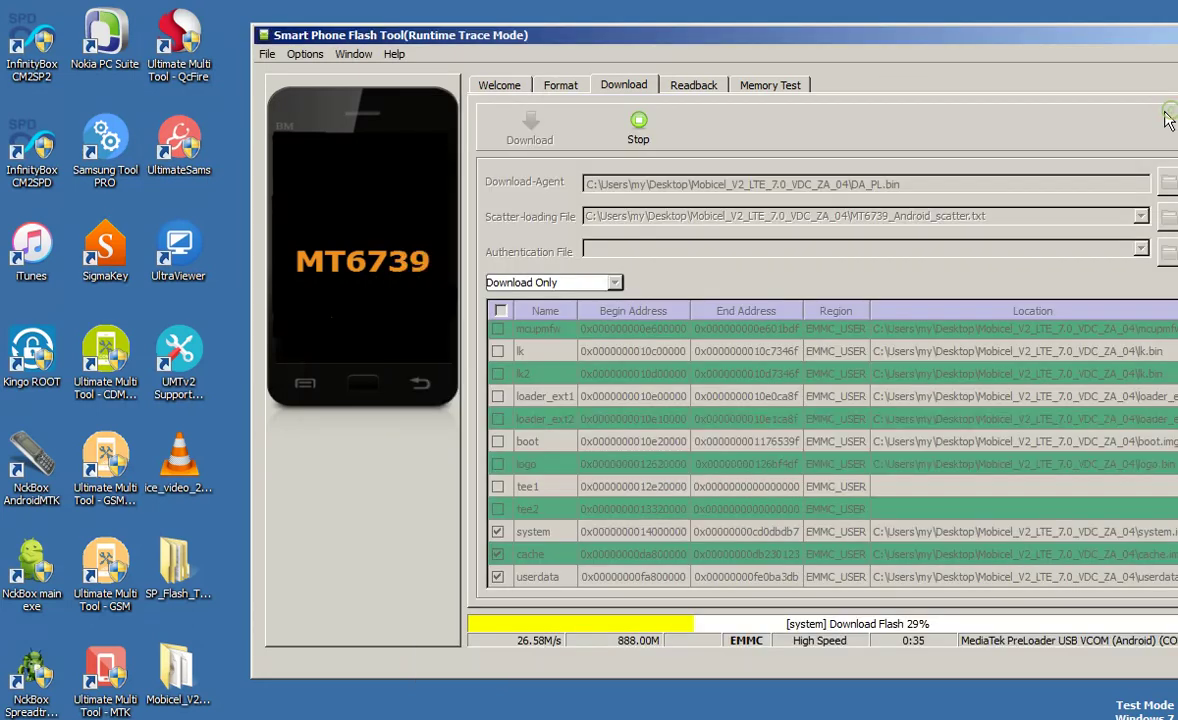
click(1165, 107)
Move the flash tool window so it is fully on screen and refresh the desktop.
drag(952, 47, 839, 42)
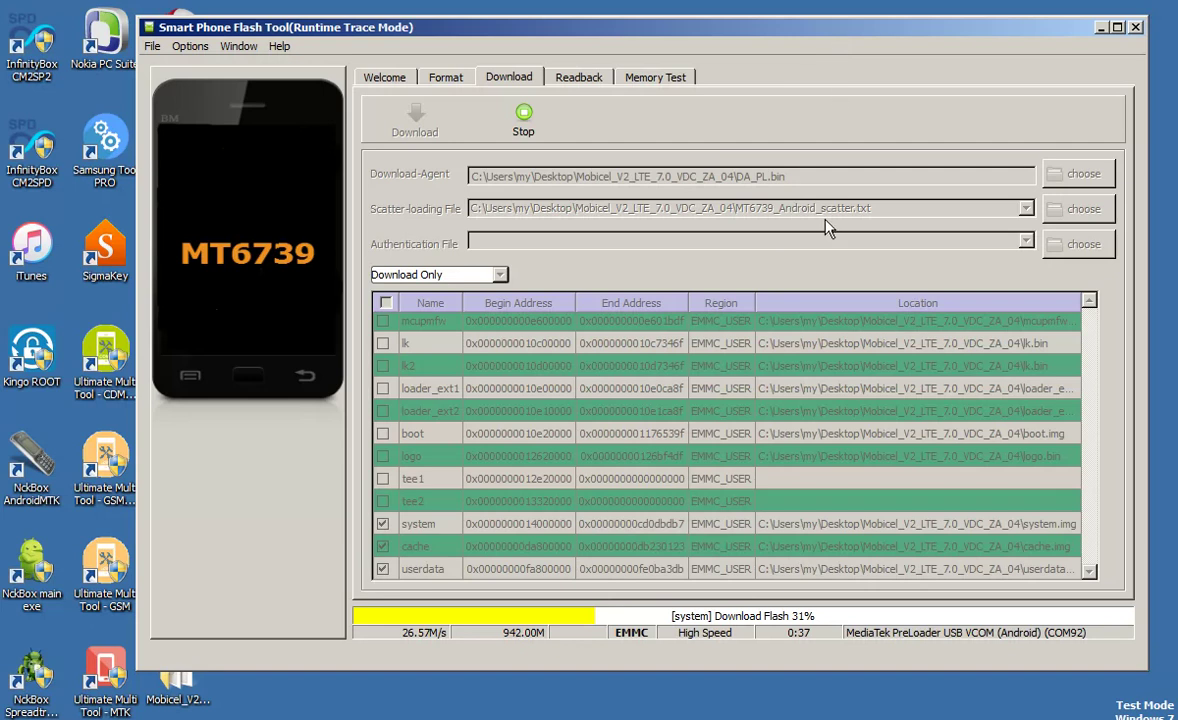
right_click(659, 685)
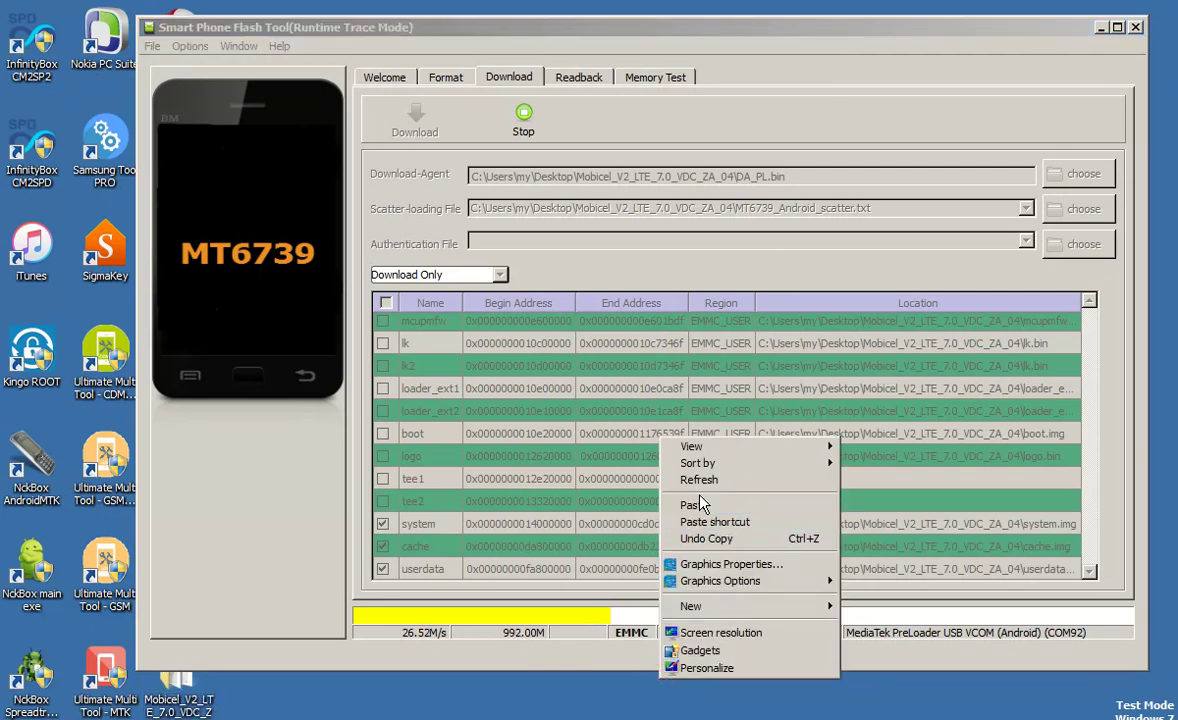
click(706, 480)
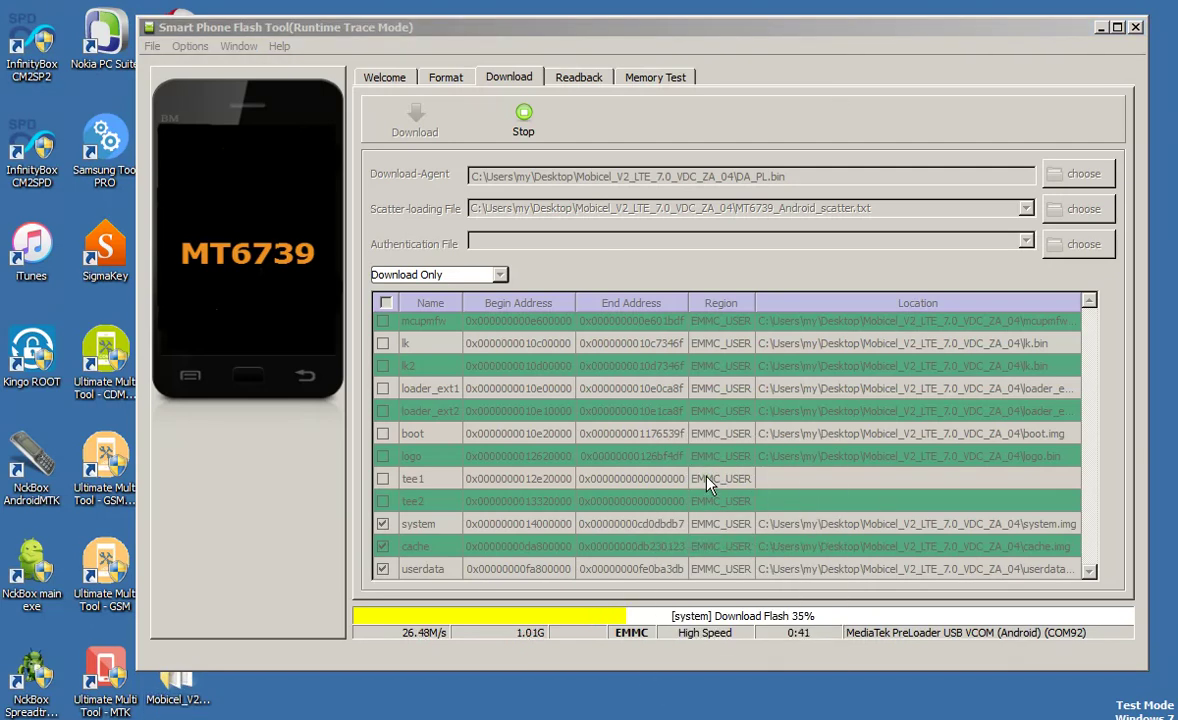